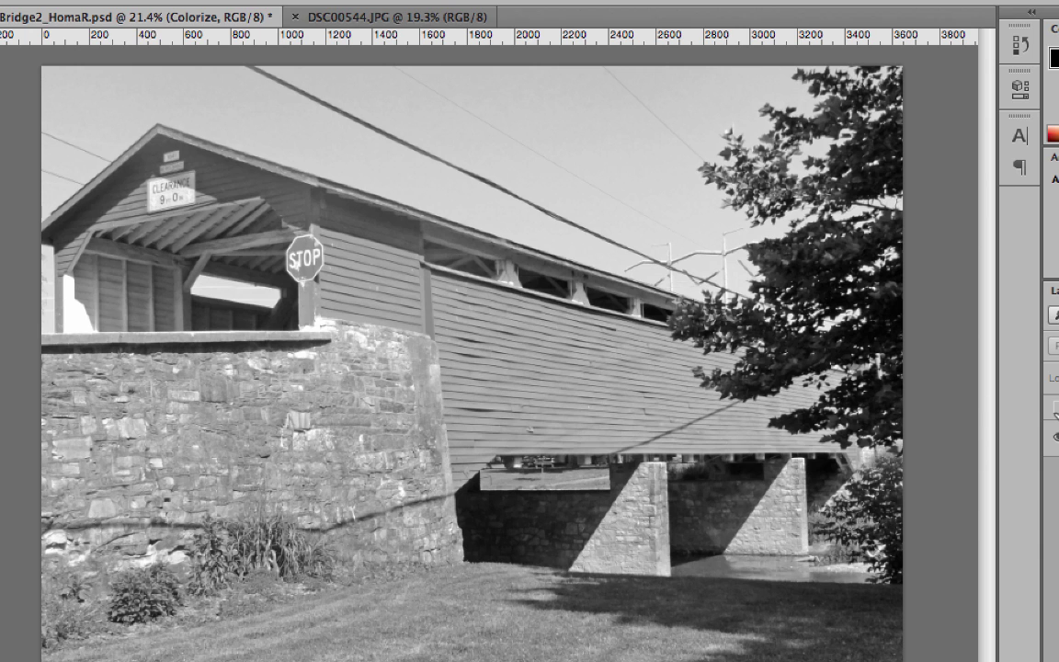
Turn on the Colorize group and scroll through its Color Overlay layers, from power pole to grass.
{"action": "left_click", "coordinate": [1054, 409]}
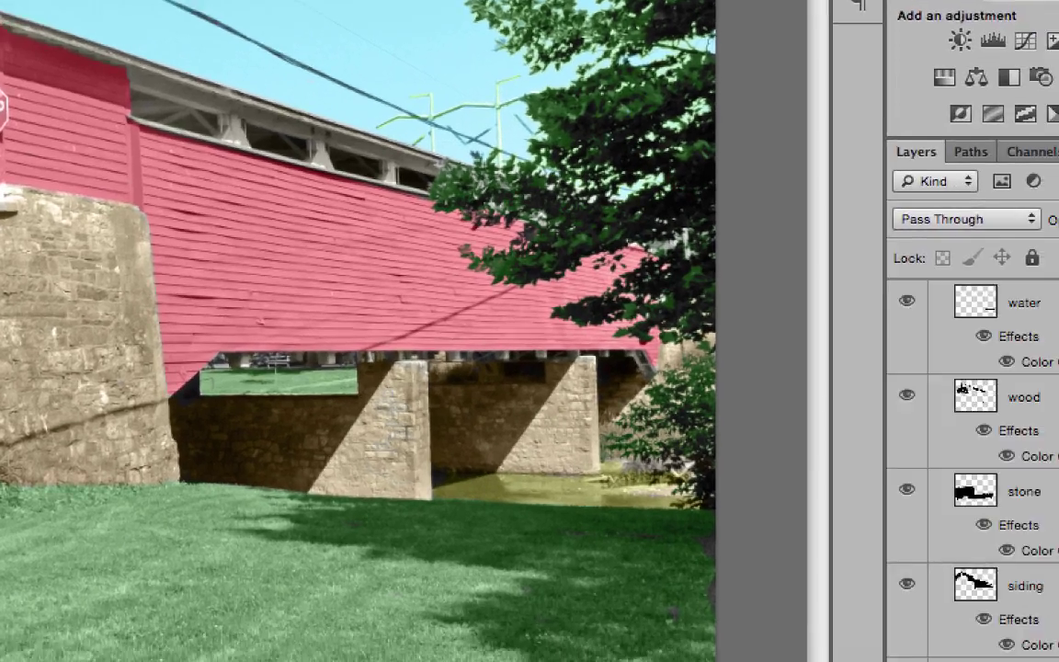
{"action": "scroll", "coordinate": [1011, 423], "scroll_direction": "down", "scroll_amount": 3}
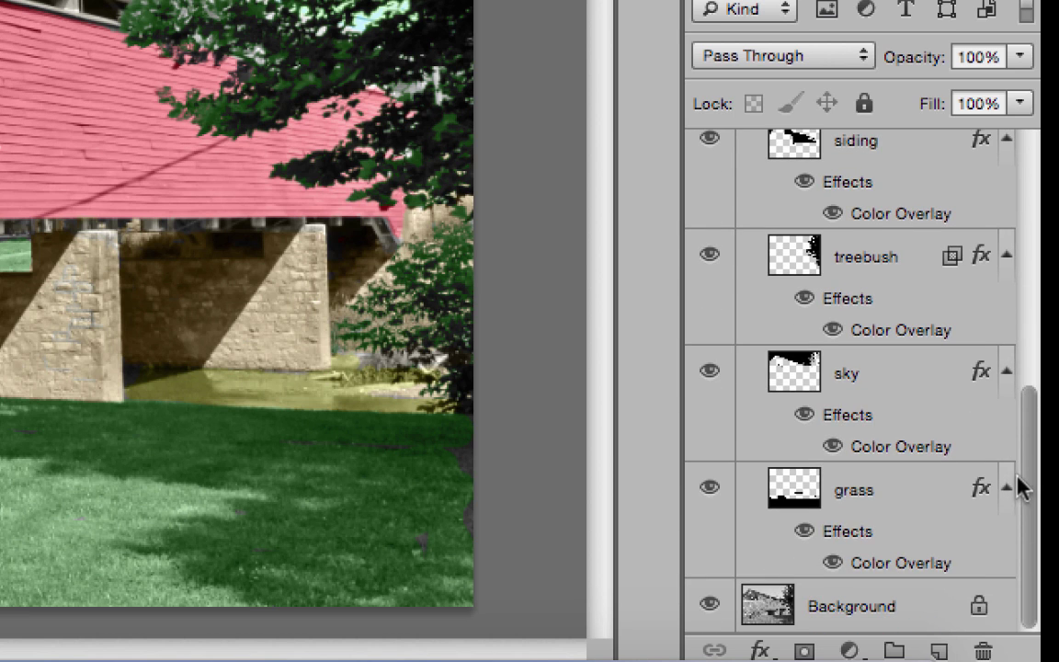
{"action": "left_click_drag", "start_coordinate": [1022, 485], "coordinate": [1000, 150]}
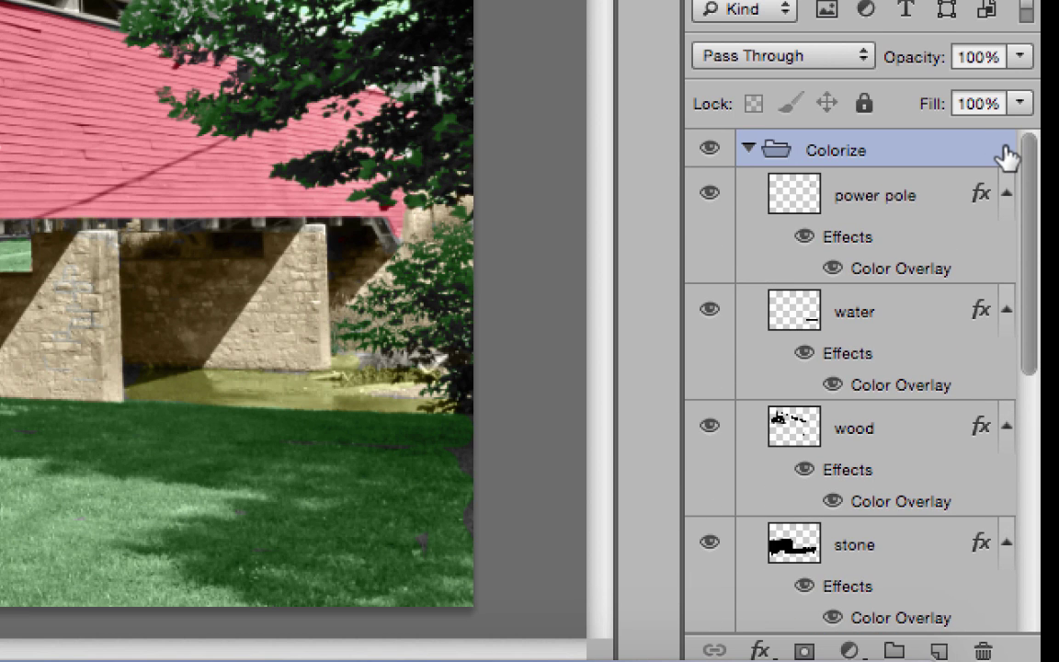
{"action": "left_click_drag", "start_coordinate": [1023, 190], "coordinate": [1033, 491]}
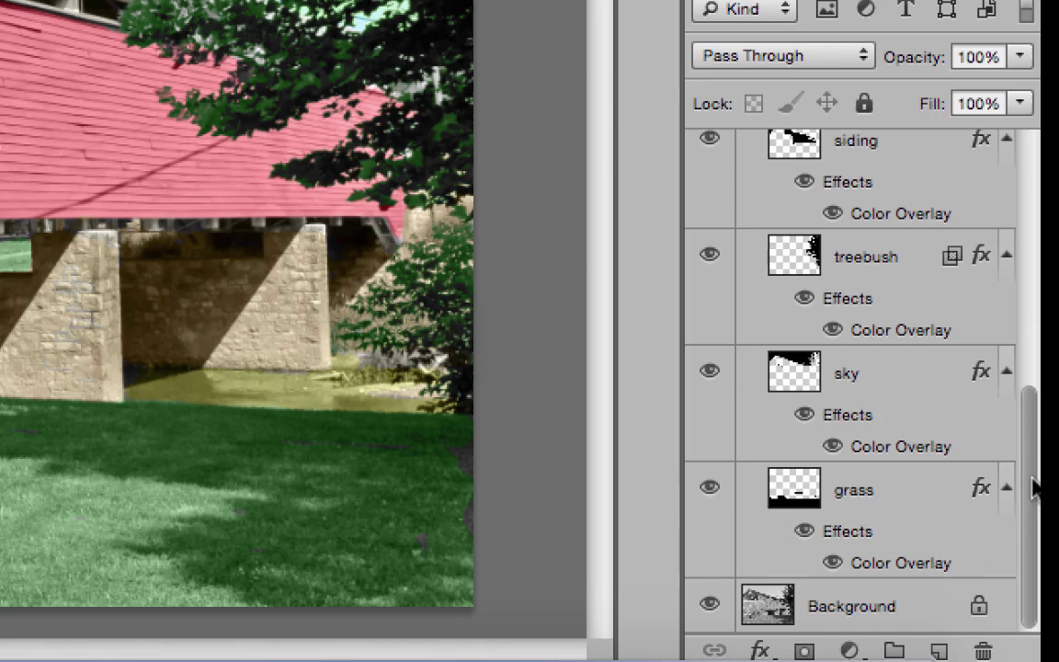
Compare the grass, sky and treebush colour layers on and off, leaving the grass hidden.
{"action": "left_click", "coordinate": [709, 487]}
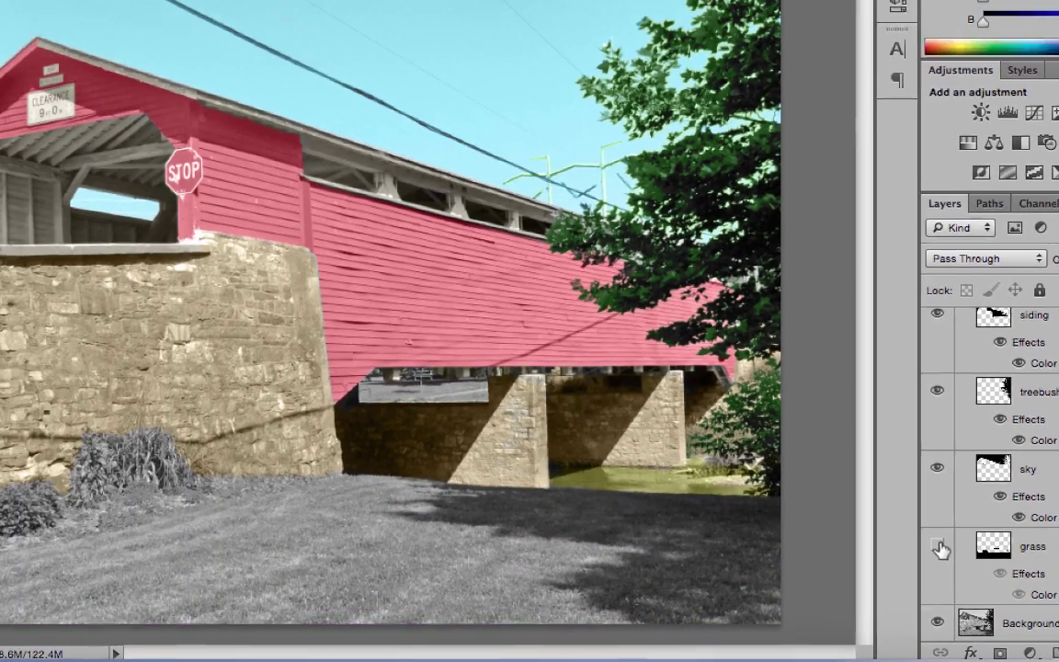
{"action": "left_click", "coordinate": [938, 548]}
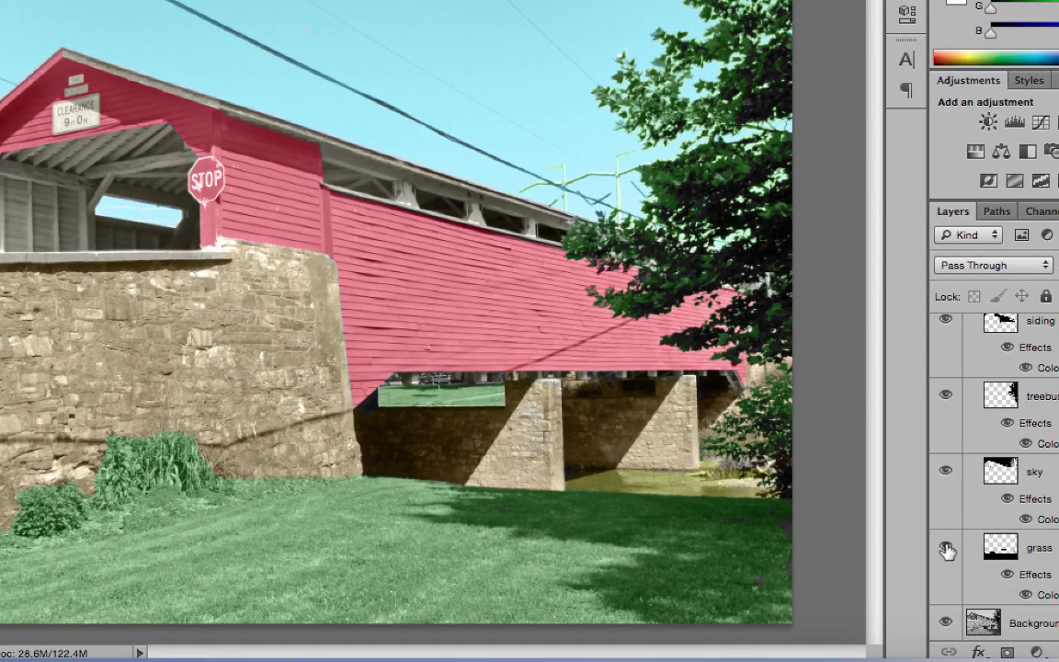
{"action": "left_click", "coordinate": [947, 549]}
{"action": "left_click", "coordinate": [947, 475]}
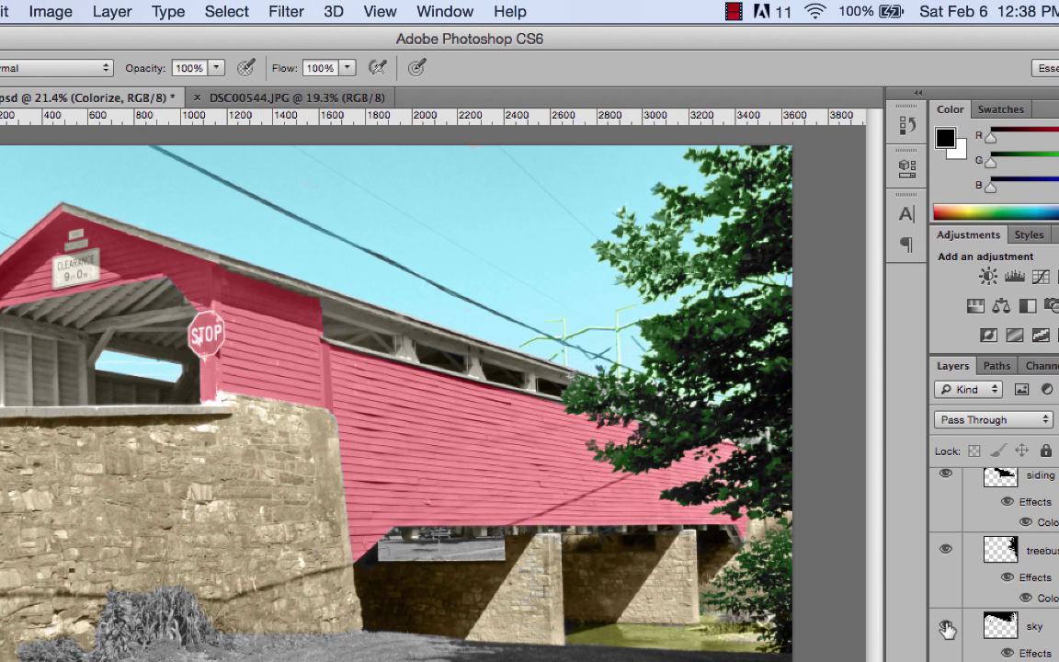
{"action": "left_click", "coordinate": [943, 550]}
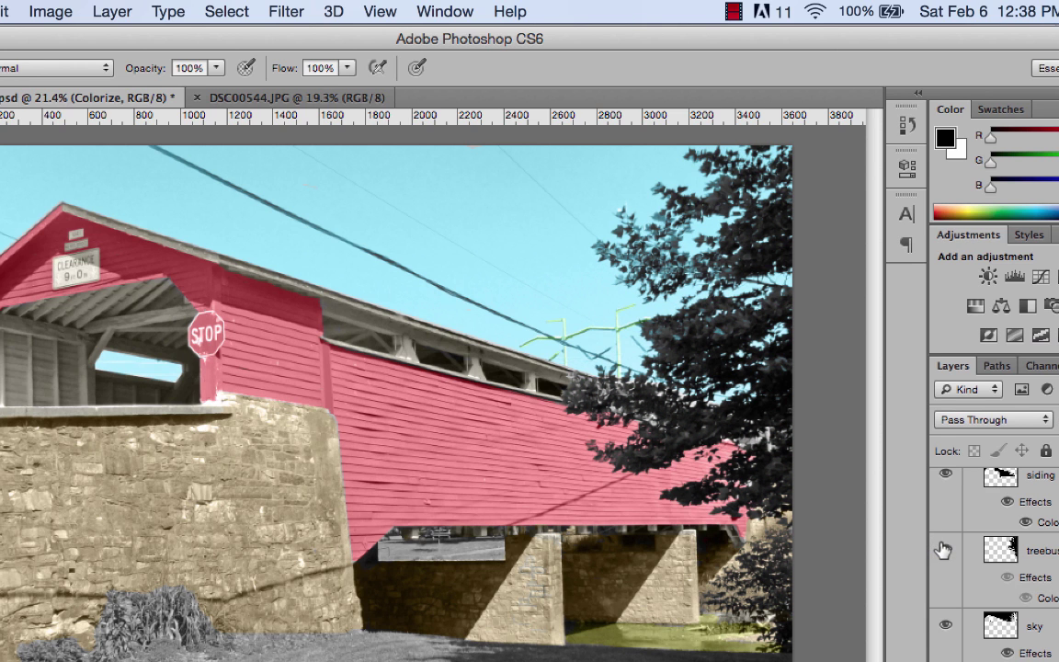
{"action": "left_click", "coordinate": [944, 550]}
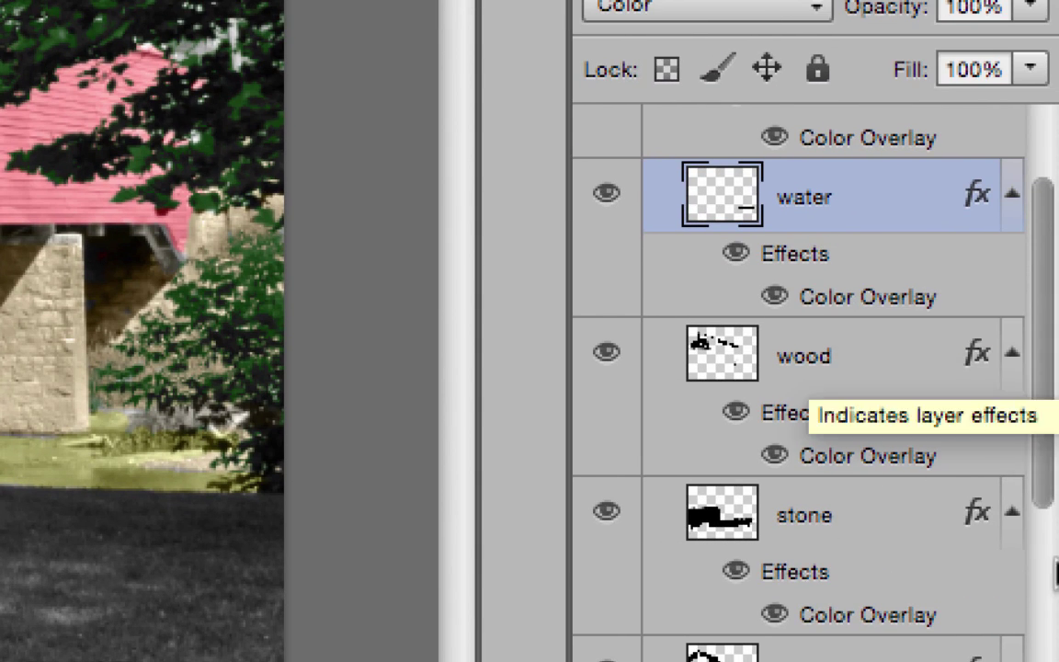
Turn the grass layer back on and bring up its Layer Style settings beside the photo.
{"action": "scroll", "coordinate": [1039, 552], "scroll_direction": "down", "scroll_amount": 3}
{"action": "scroll", "coordinate": [1052, 629], "scroll_direction": "down", "scroll_amount": 5}
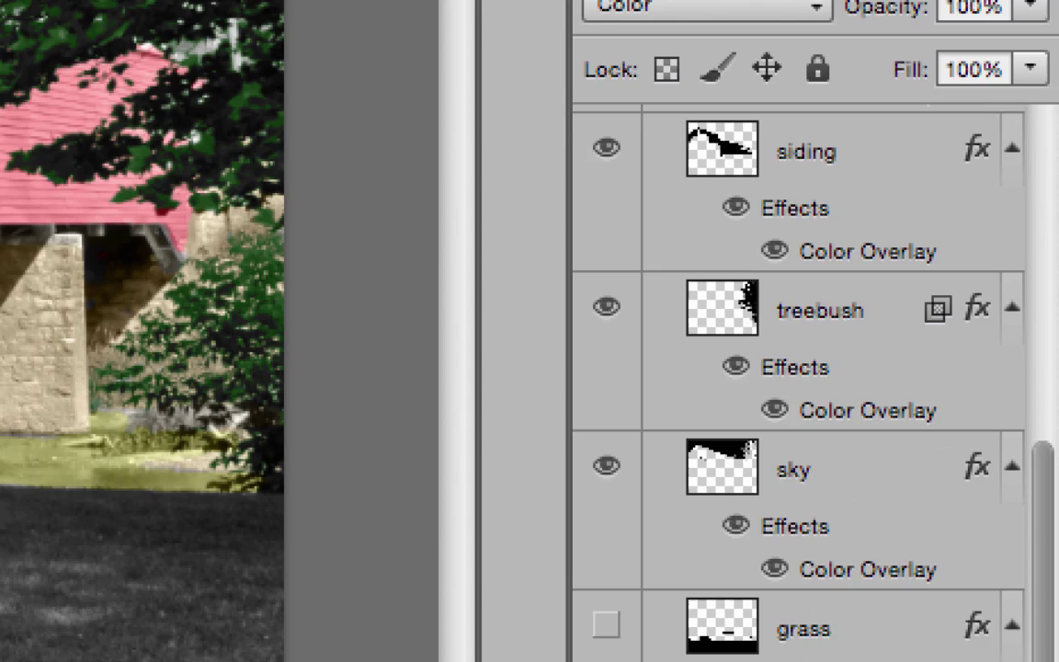
{"action": "left_click", "coordinate": [606, 588]}
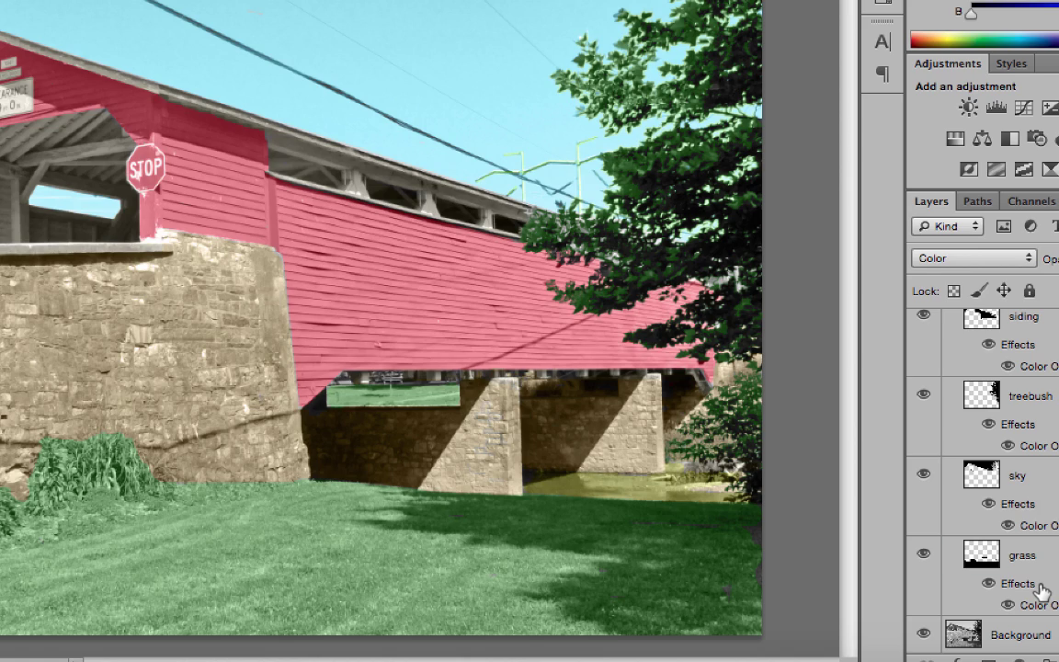
{"action": "double_click", "coordinate": [1042, 591]}
{"action": "left_click_drag", "start_coordinate": [317, 8], "coordinate": [772, 52]}
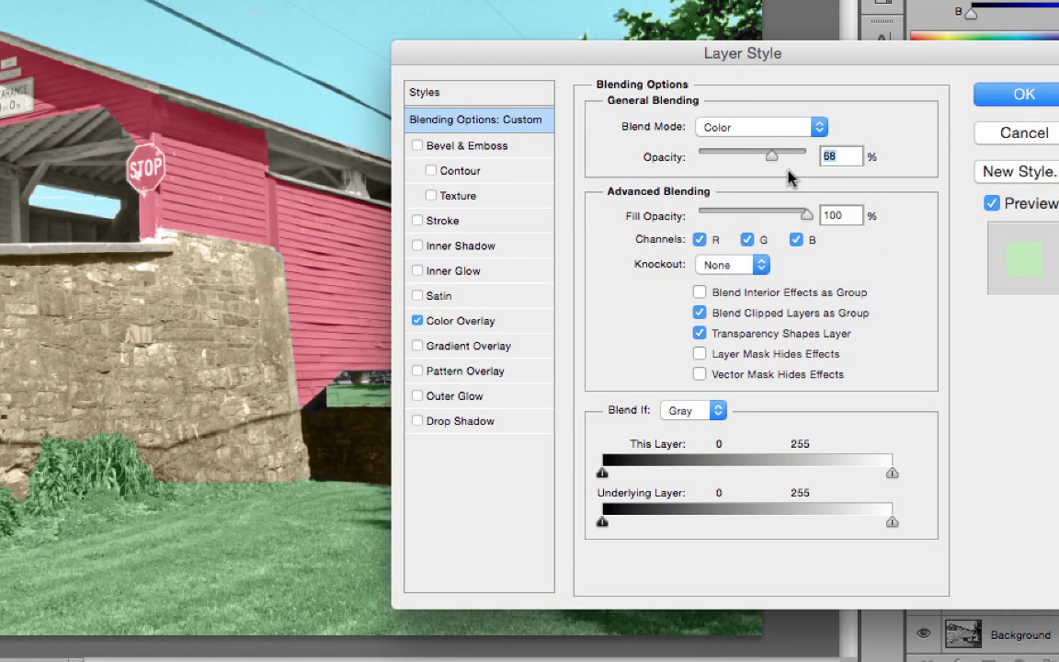
Change the grass Color Overlay to a duller, darker green, #496d48.
{"action": "left_click", "coordinate": [512, 320]}
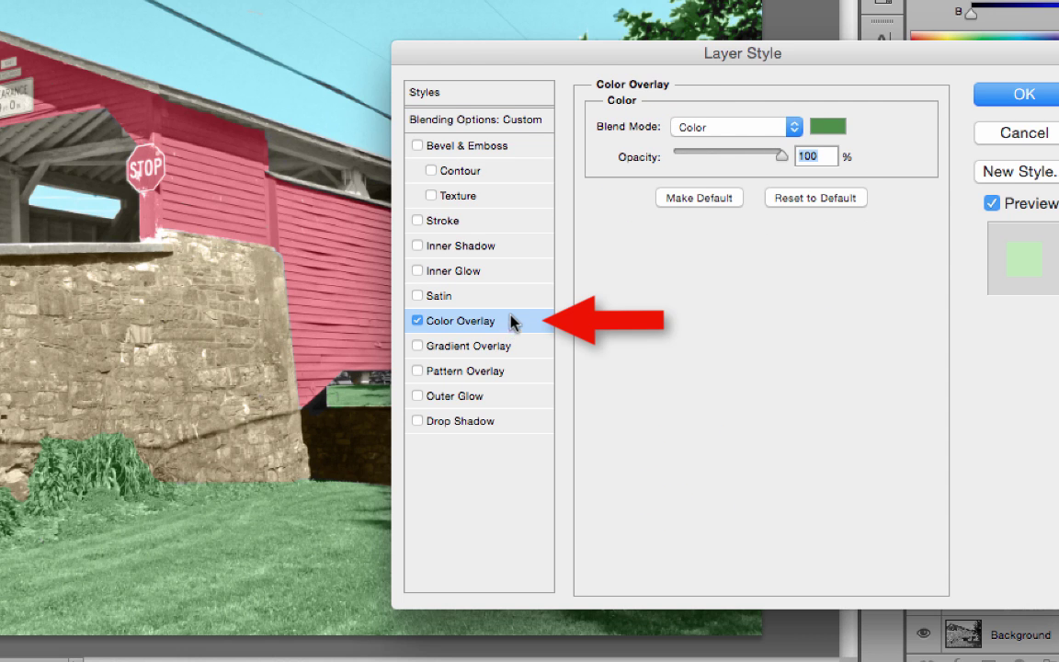
{"action": "left_click", "coordinate": [827, 129]}
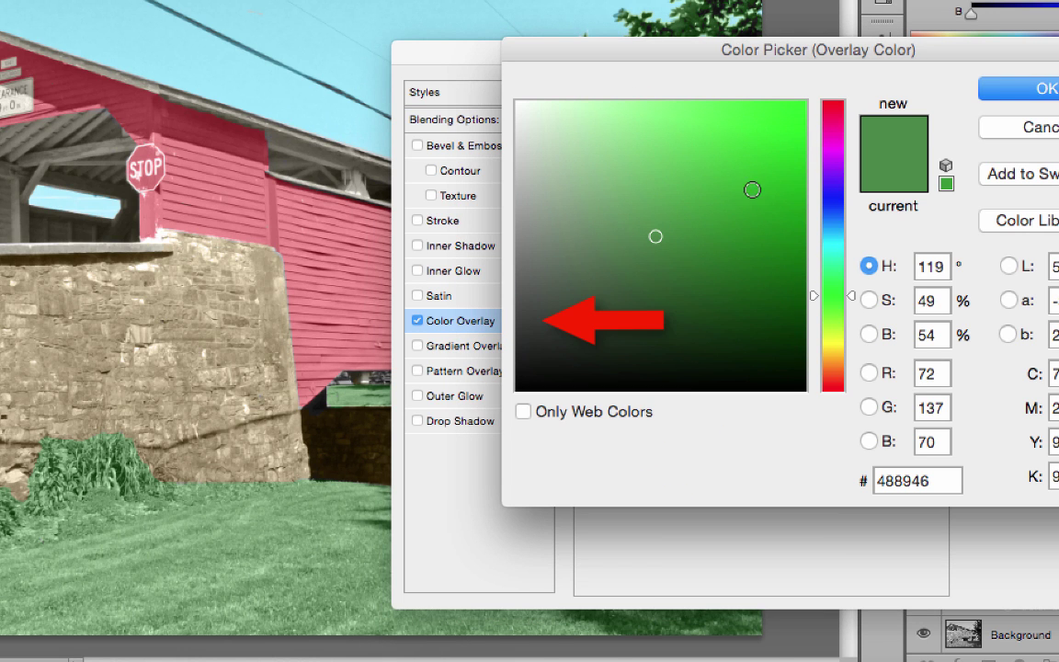
{"action": "left_click", "coordinate": [838, 166]}
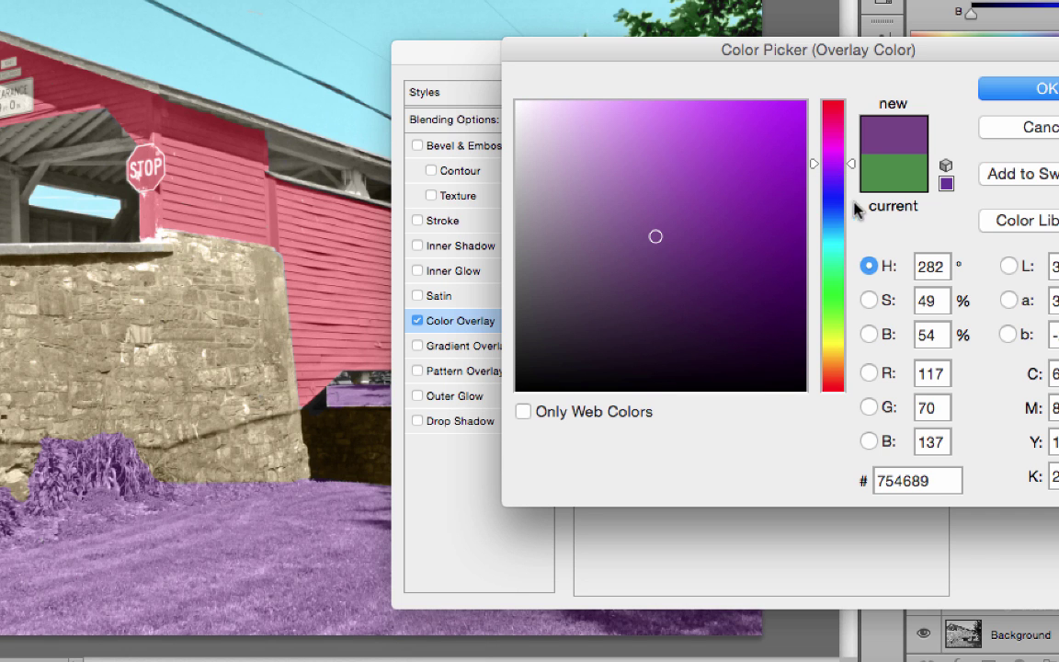
{"action": "left_click", "coordinate": [890, 175]}
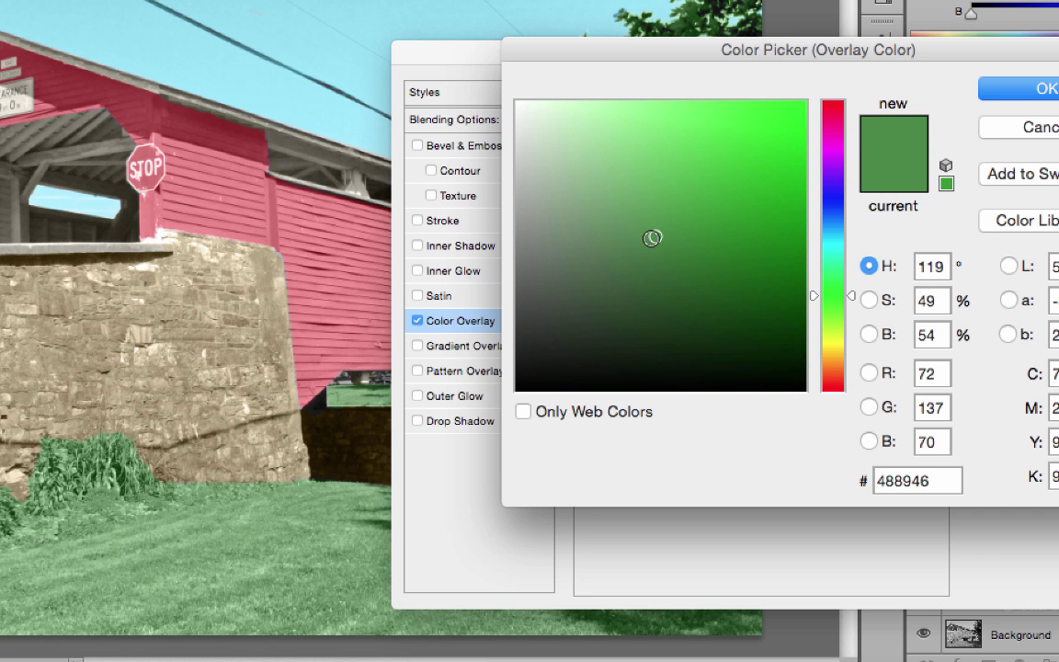
{"action": "left_click_drag", "start_coordinate": [651, 238], "coordinate": [613, 267]}
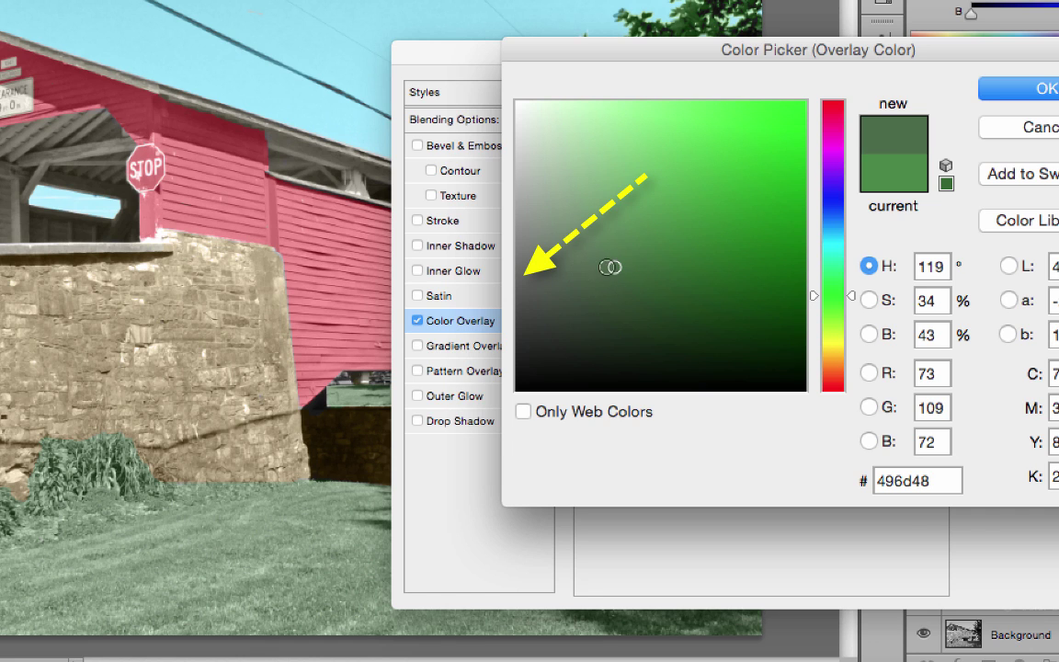
{"action": "left_click", "coordinate": [1048, 90]}
{"action": "left_click", "coordinate": [1029, 92]}
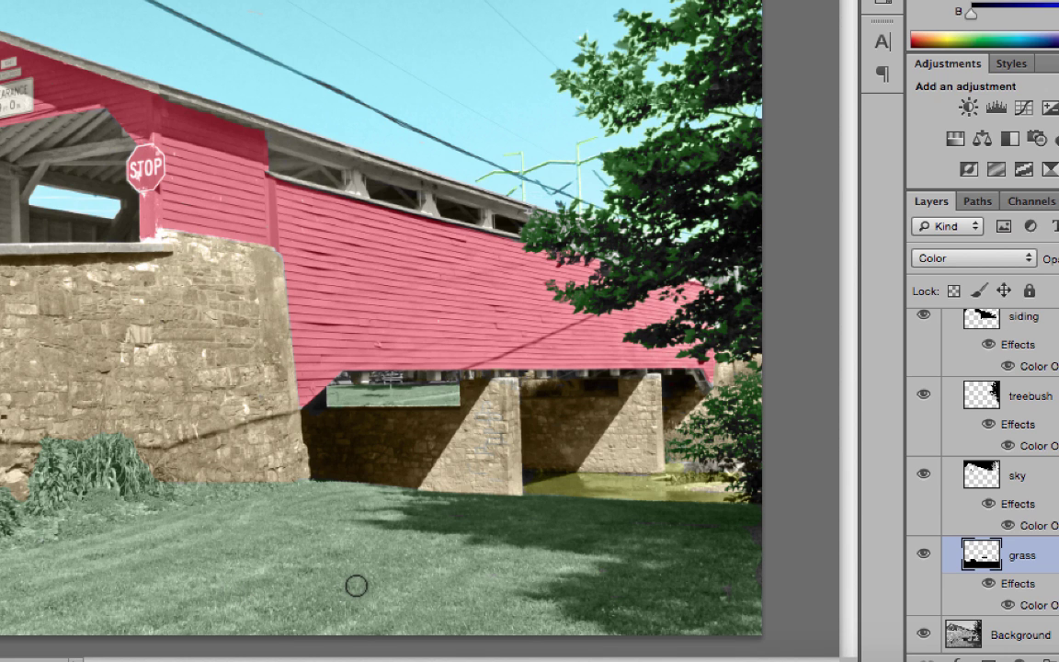
Find the grass layer in the Layers panel and switch off its Color Overlay effect.
{"action": "scroll", "coordinate": [947, 496], "scroll_direction": "up", "scroll_amount": 3}
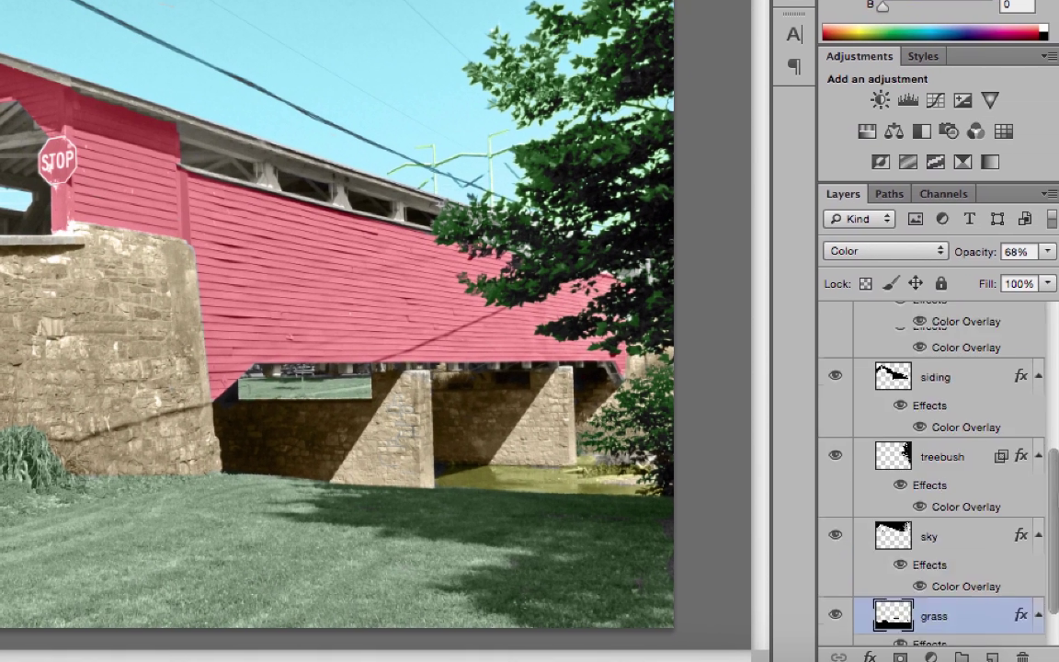
{"action": "scroll", "coordinate": [1055, 495], "scroll_direction": "up", "scroll_amount": 3}
{"action": "scroll", "coordinate": [1055, 495], "scroll_direction": "down", "scroll_amount": 3}
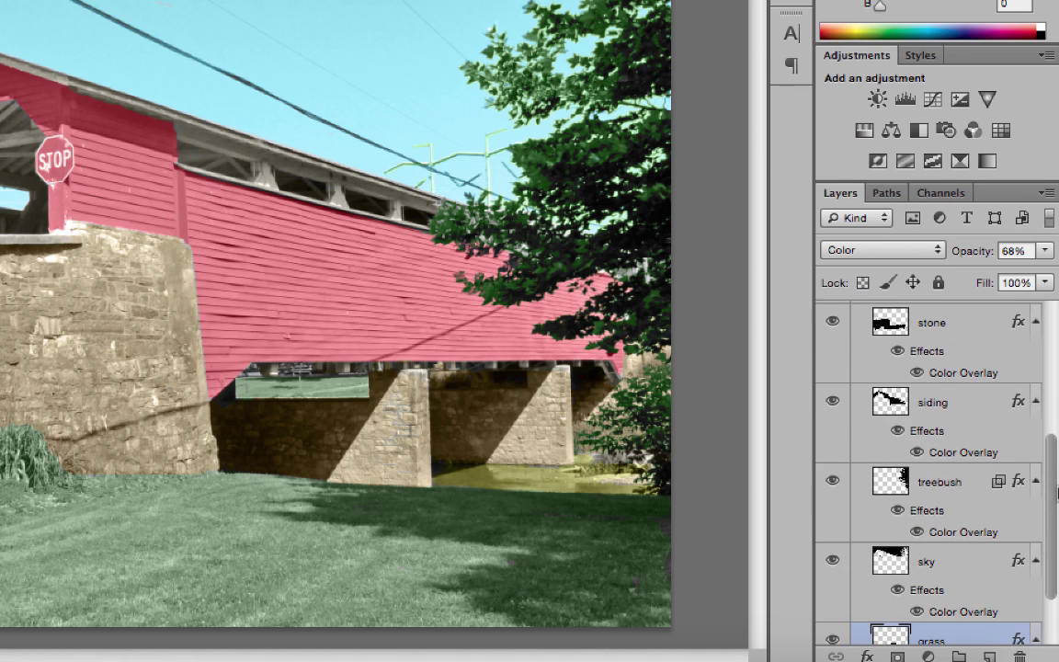
{"action": "left_click_drag", "start_coordinate": [1055, 494], "coordinate": [1058, 301]}
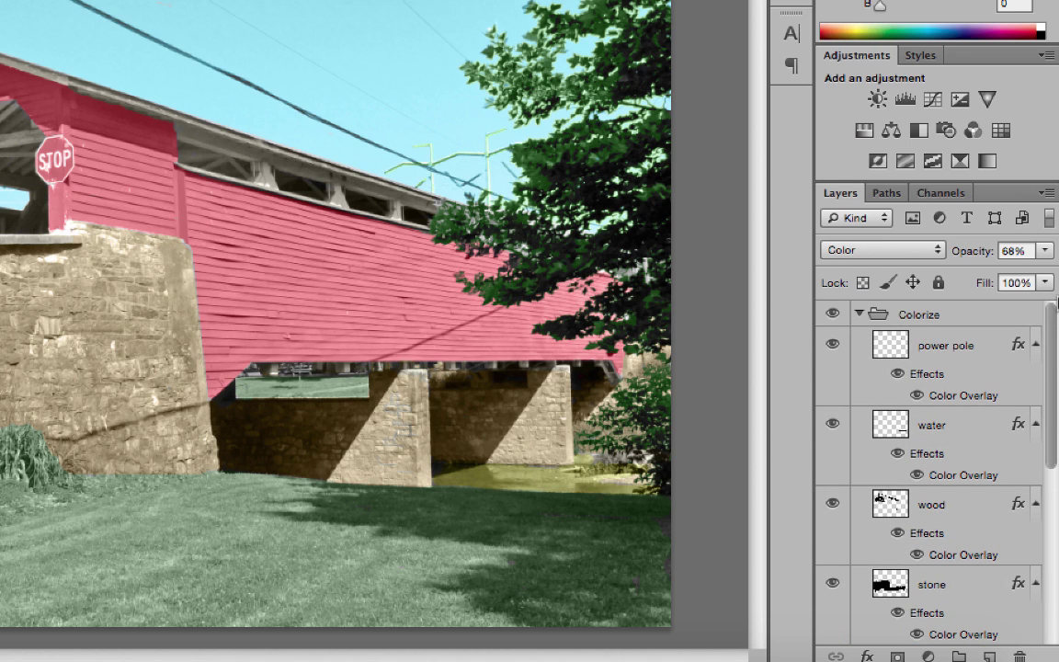
{"action": "scroll", "coordinate": [1048, 367], "scroll_direction": "down", "scroll_amount": 5}
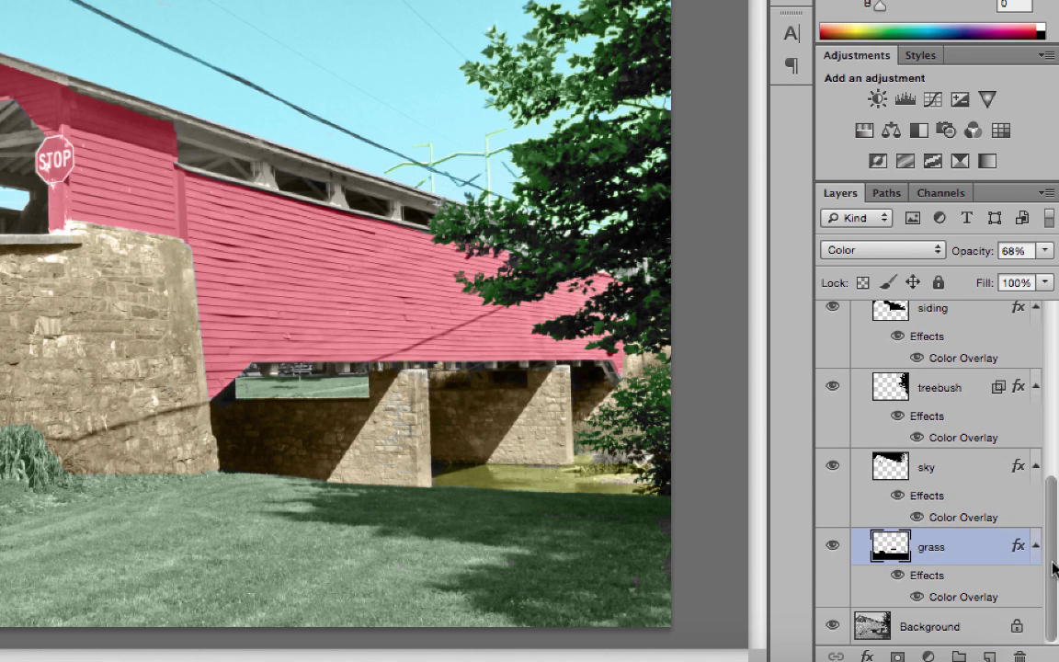
{"action": "left_click", "coordinate": [897, 575]}
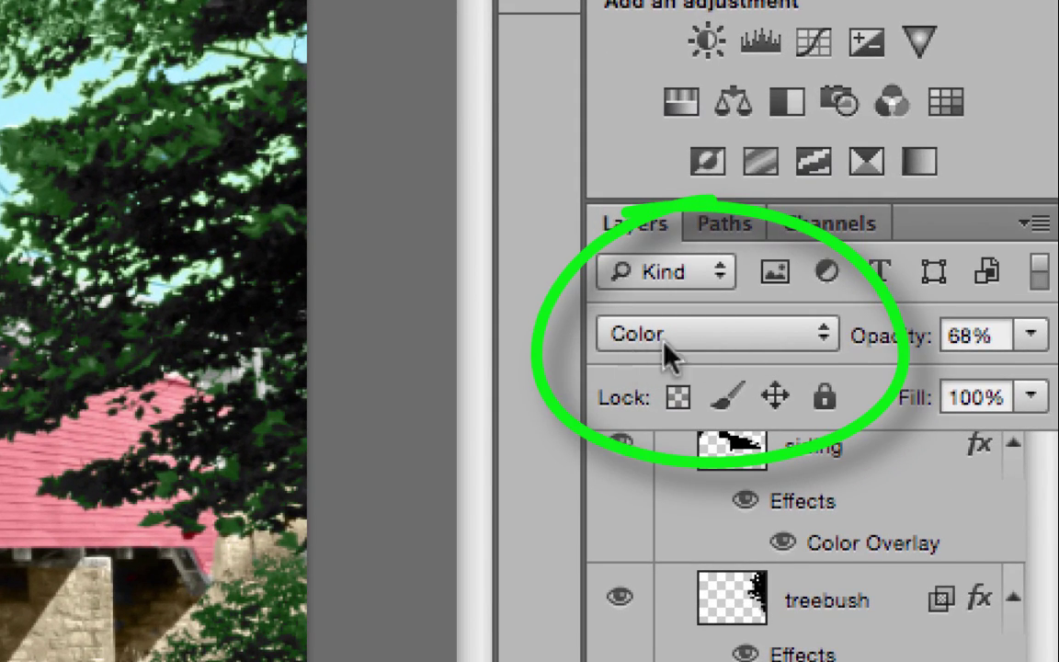
{"action": "left_click", "coordinate": [716, 337]}
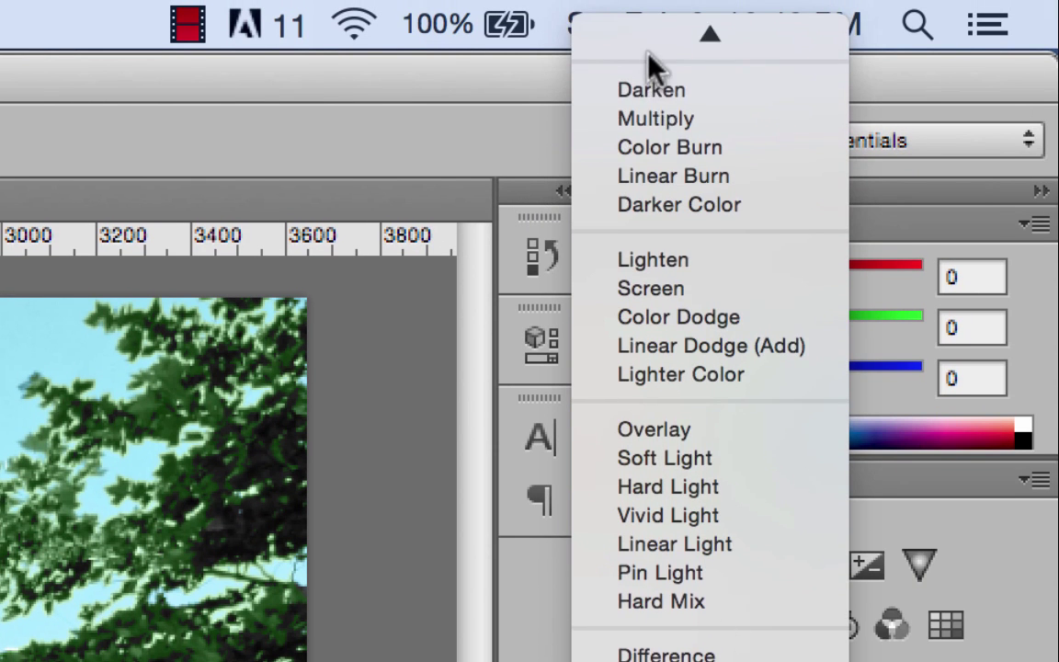
{"action": "mouse_move", "coordinate": [648, 27]}
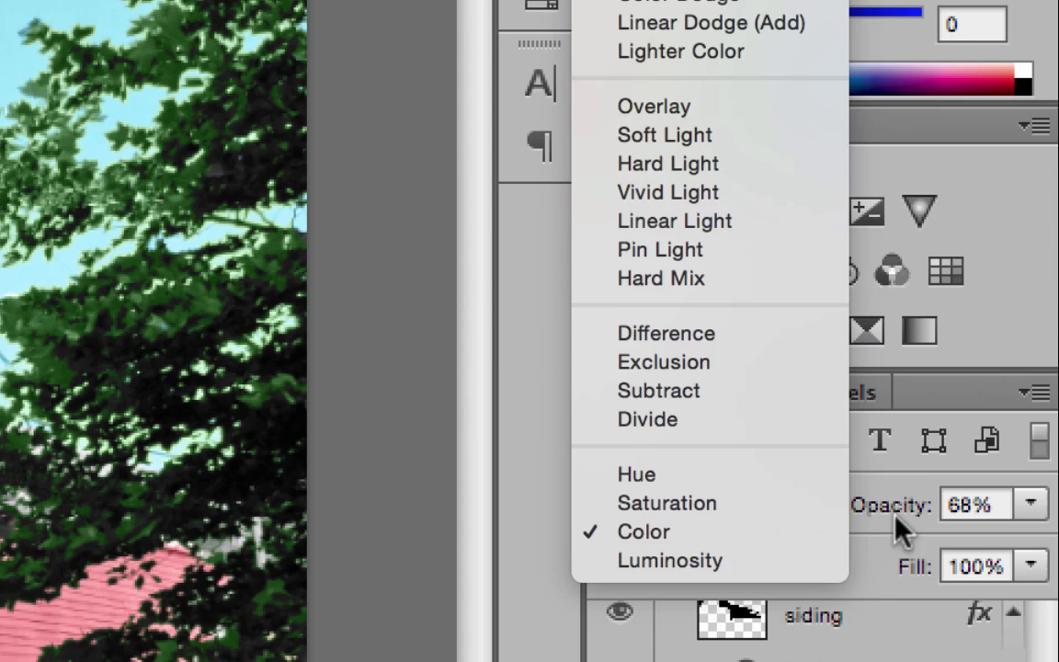
{"action": "left_click", "coordinate": [1016, 267]}
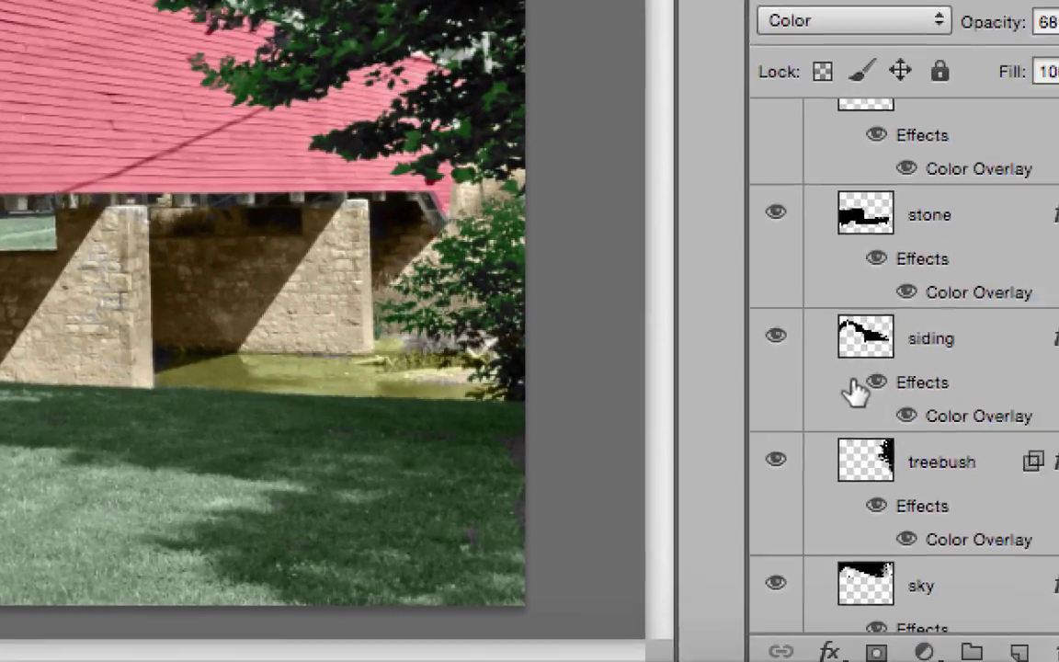
Change the stone layer's Color Overlay from ddceab to a greyer tan, #b1a995.
{"action": "scroll", "coordinate": [856, 390], "scroll_direction": "up", "scroll_amount": 1}
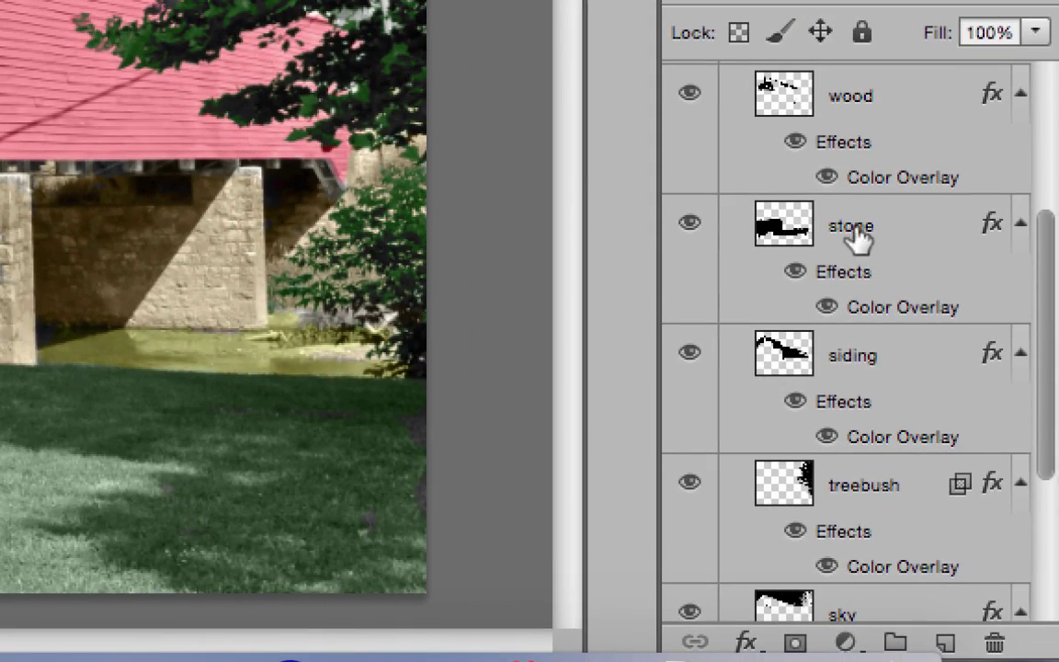
{"action": "double_click", "coordinate": [870, 273]}
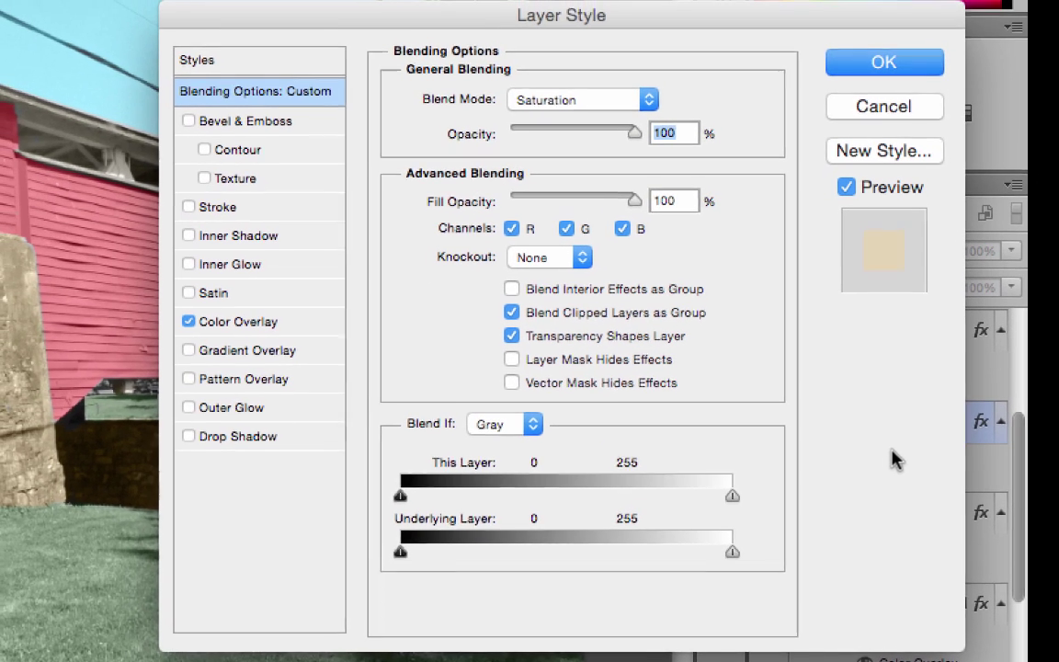
{"action": "left_click", "coordinate": [221, 324]}
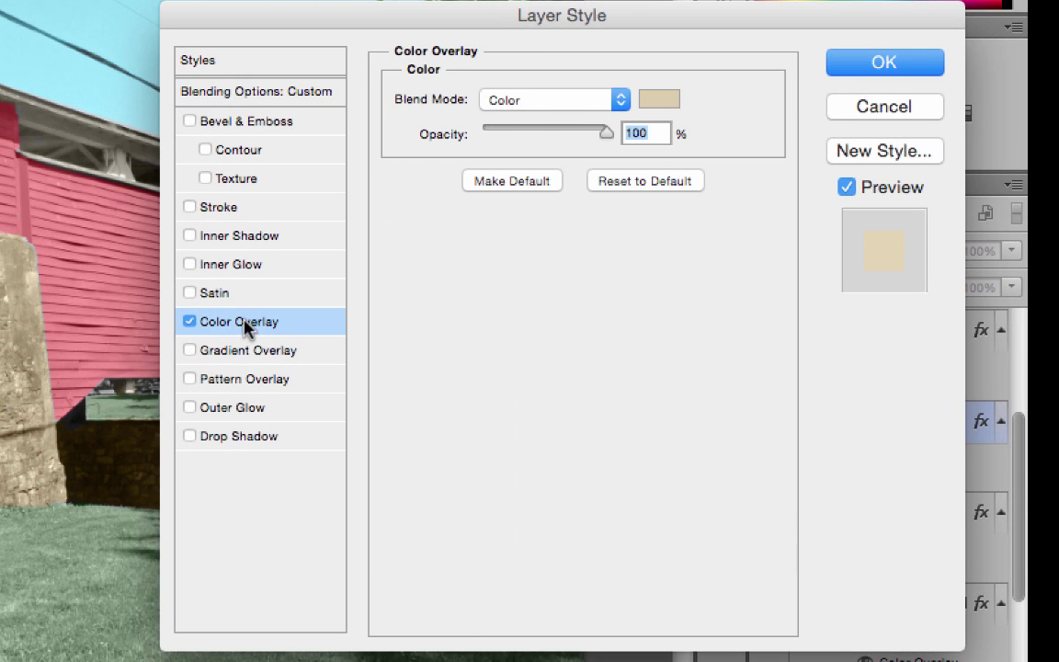
{"action": "left_click", "coordinate": [666, 103]}
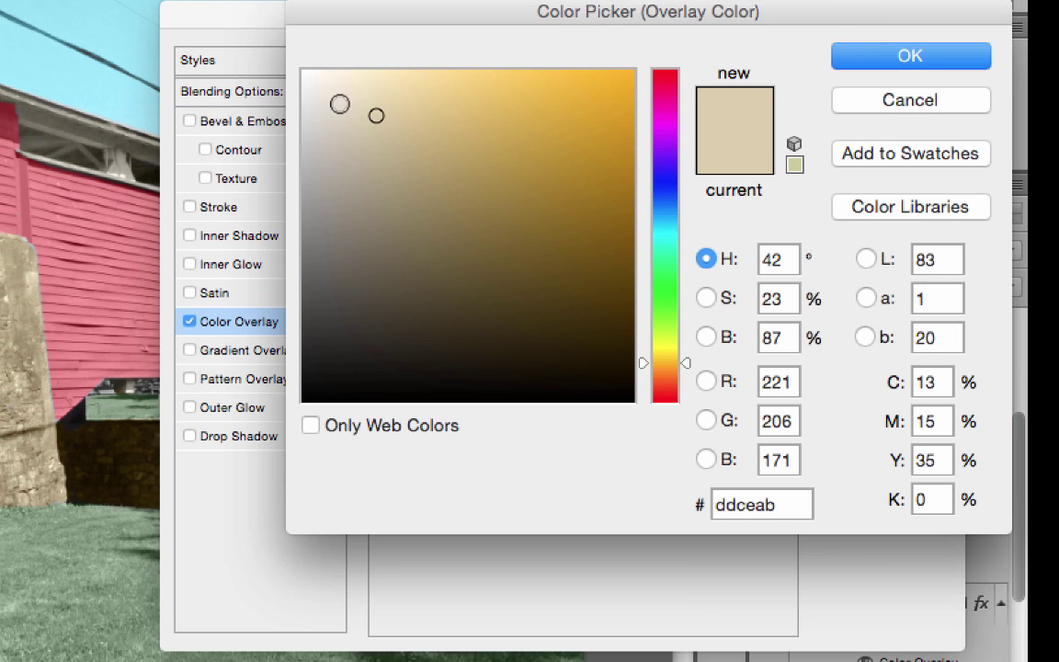
{"action": "mouse_move", "coordinate": [373, 117]}
{"action": "left_mouse_down"}
{"action": "mouse_move", "coordinate": [367, 161]}
{"action": "mouse_move", "coordinate": [354, 171]}
{"action": "left_mouse_up"}
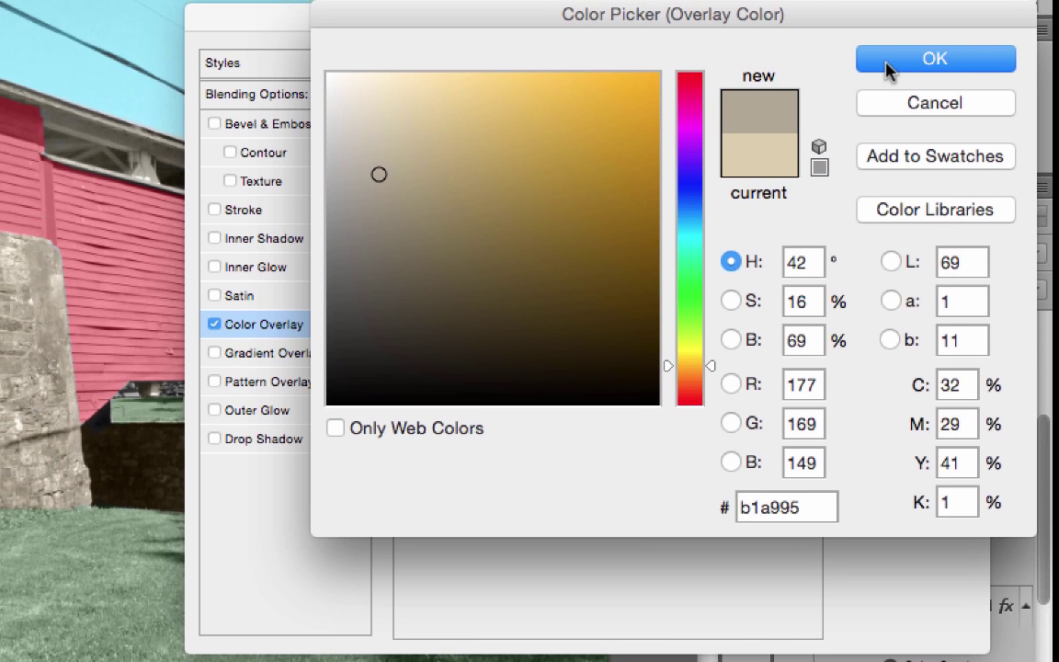
{"action": "left_click", "coordinate": [910, 56]}
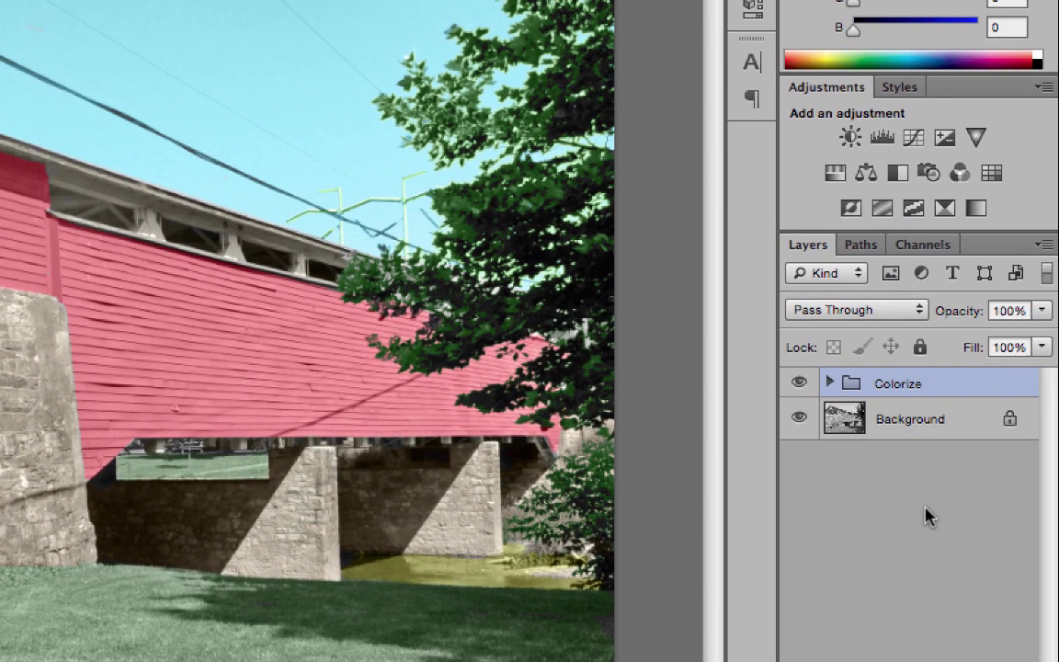
{"action": "left_click", "coordinate": [799, 382]}
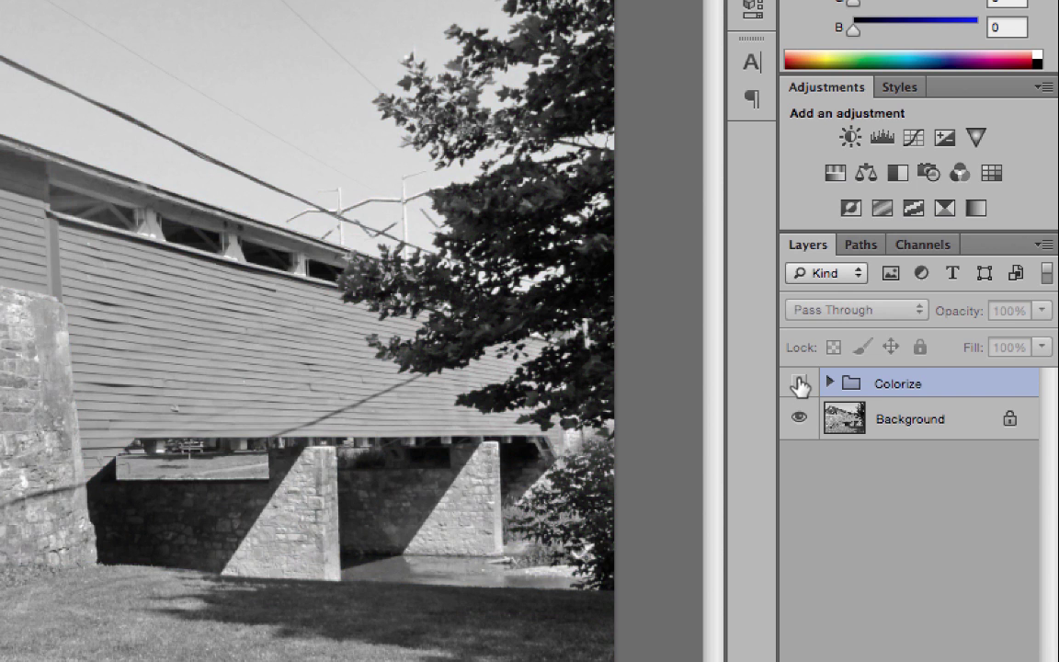
{"action": "left_click", "coordinate": [799, 383]}
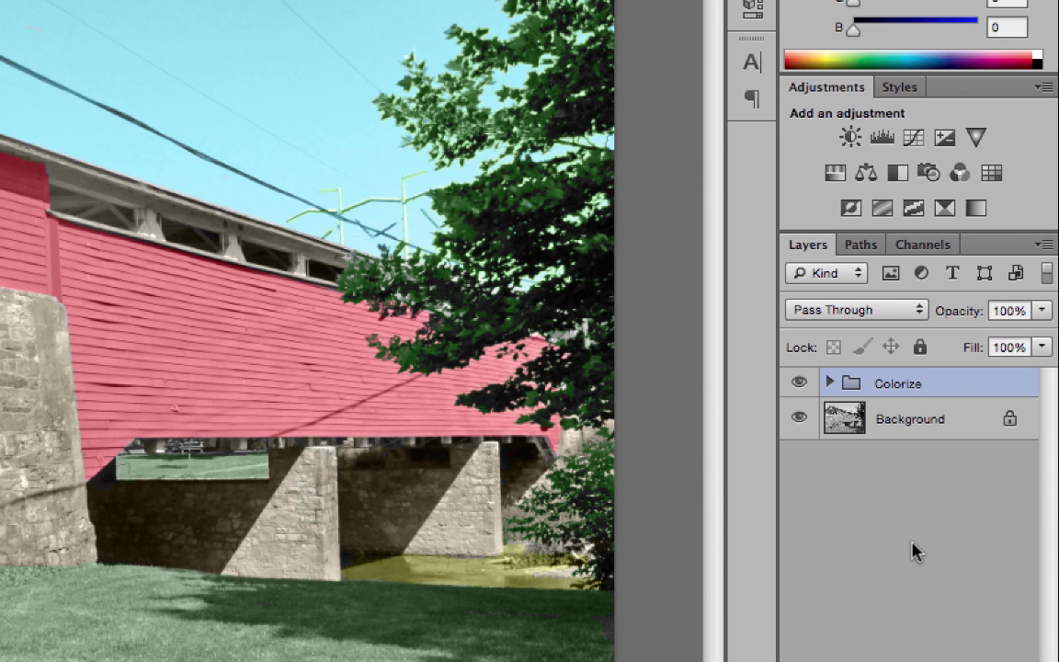